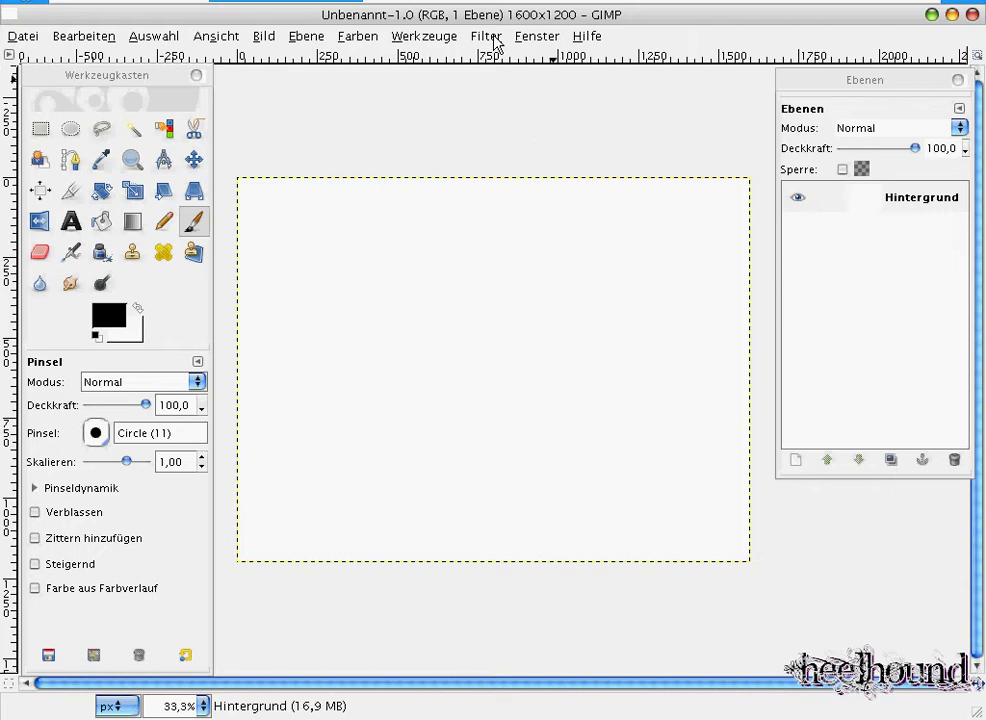
Launch Fractal Explorer and raise its colour count to 8192
click(494, 40)
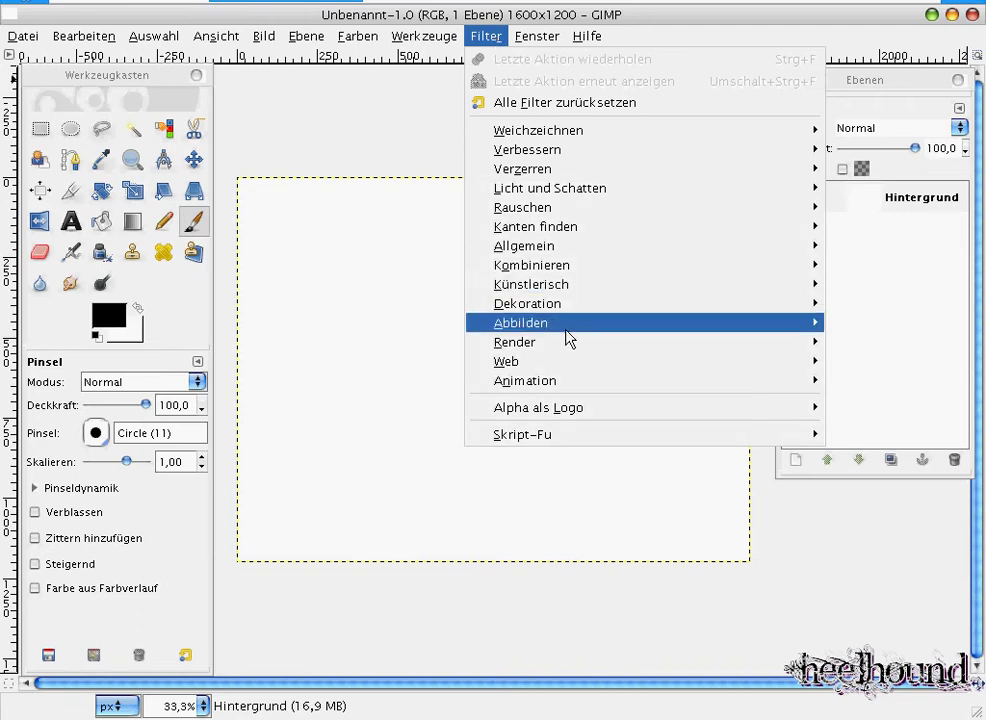
mouse_move(560, 342)
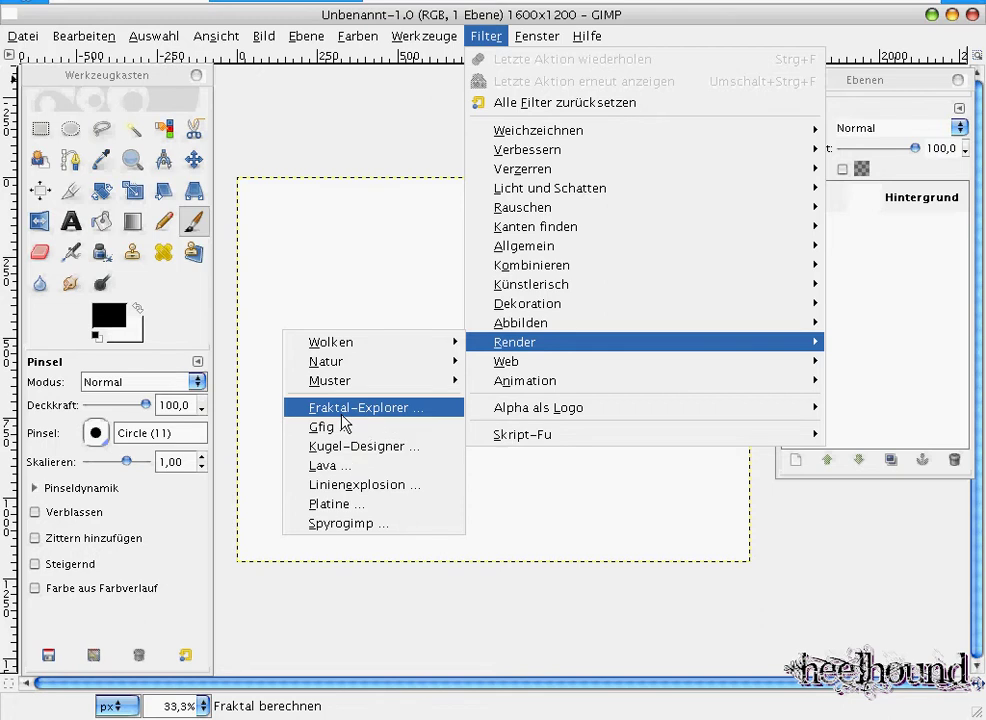
click(344, 414)
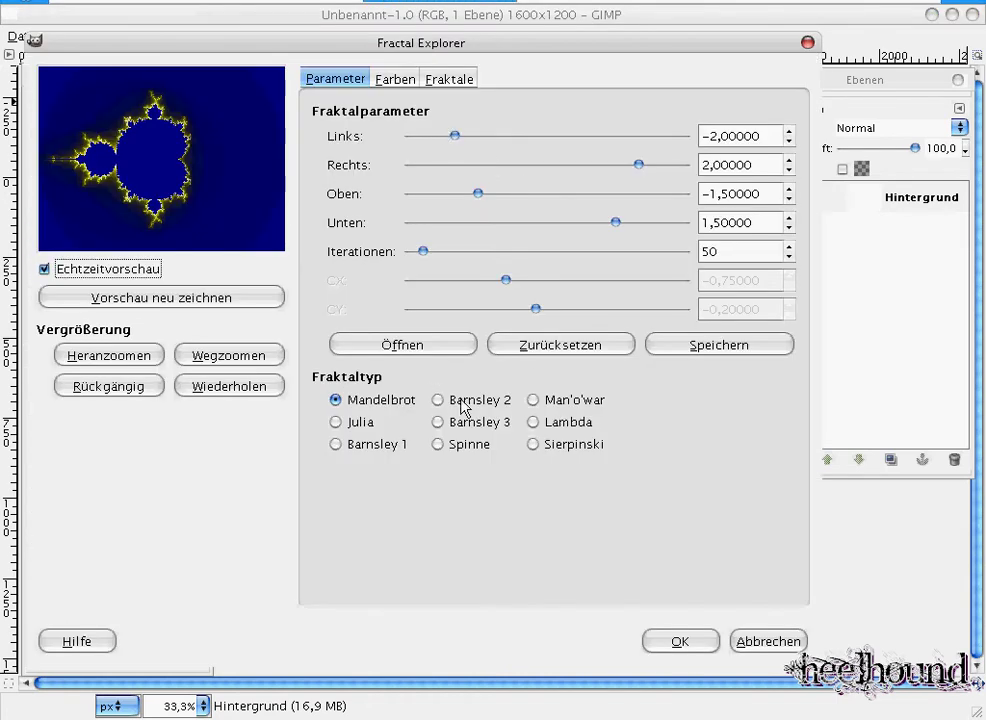
click(396, 80)
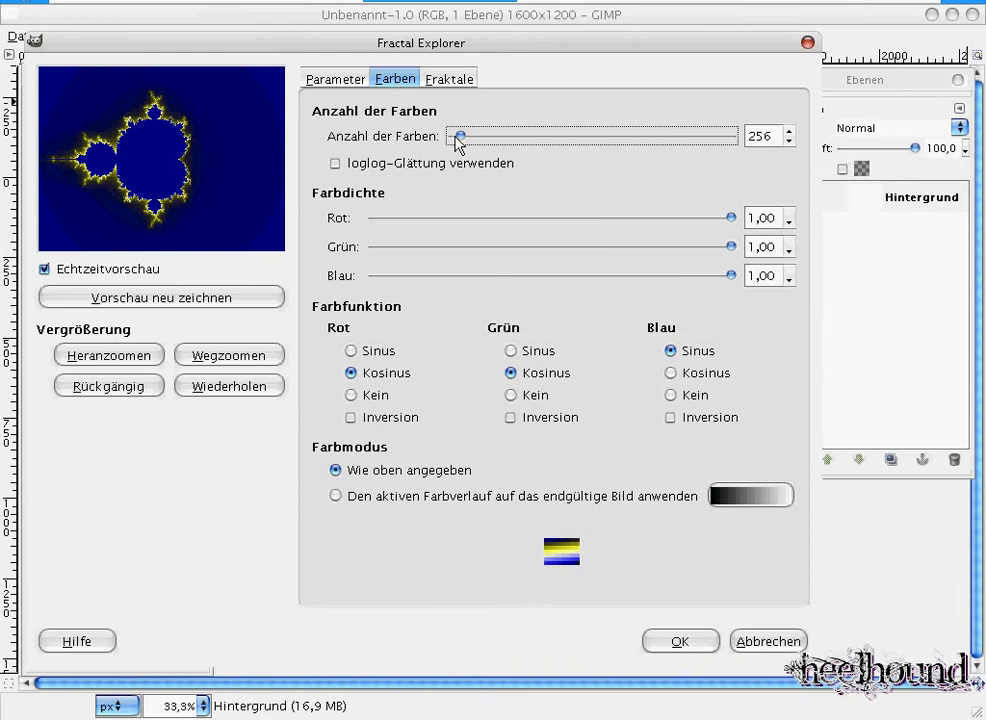
drag(460, 136, 762, 158)
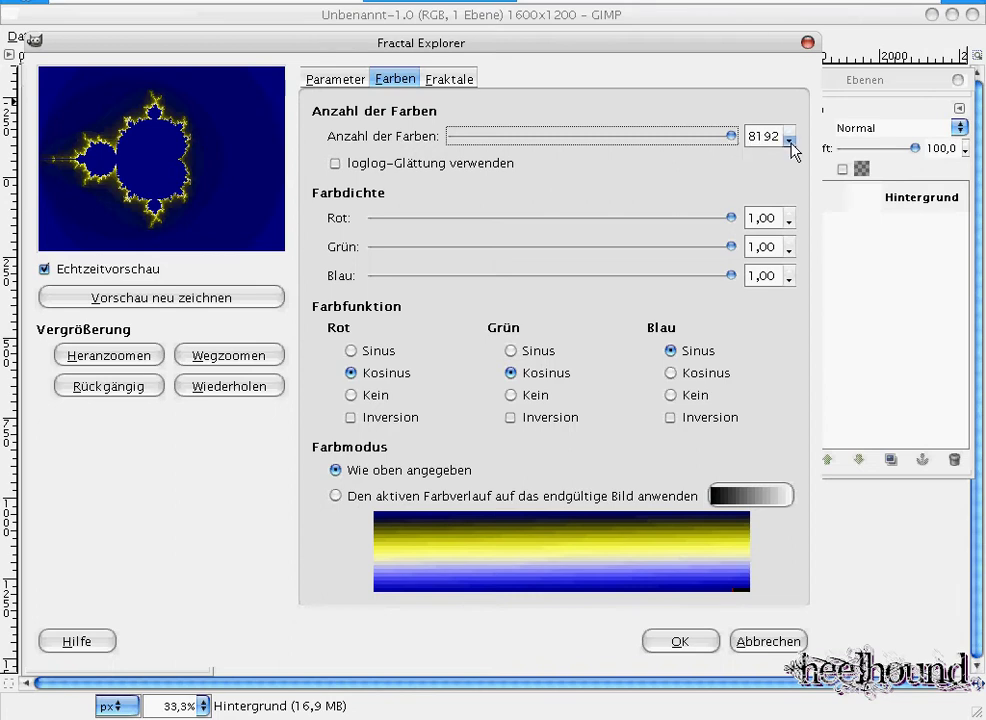
Load the Hemp fractal preset and render it onto the Hintergrund layer
click(440, 80)
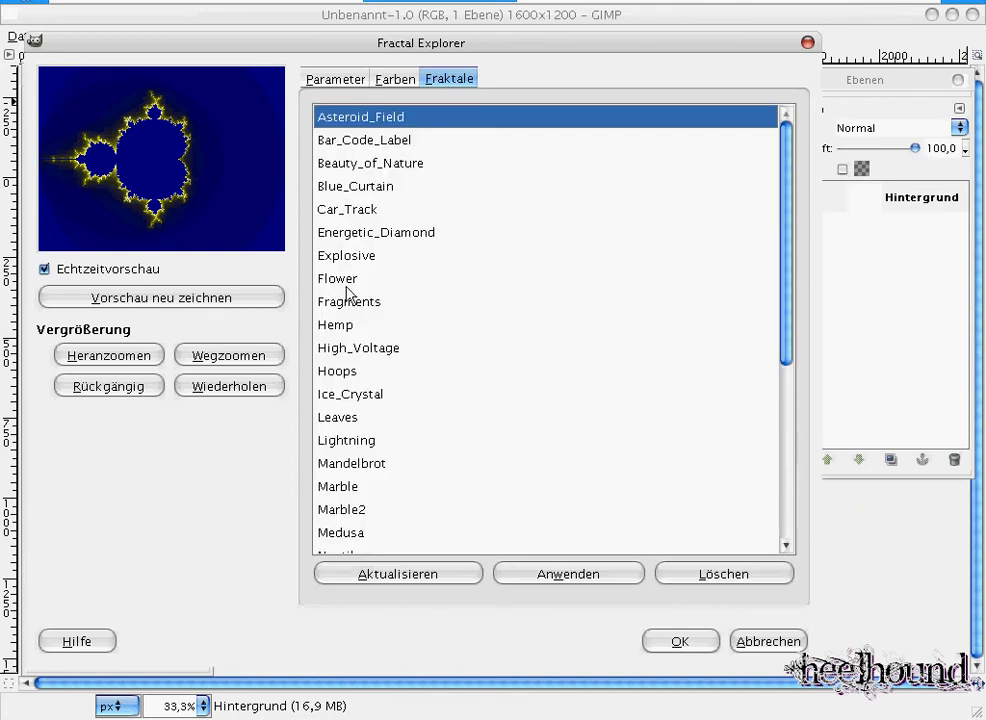
click(342, 325)
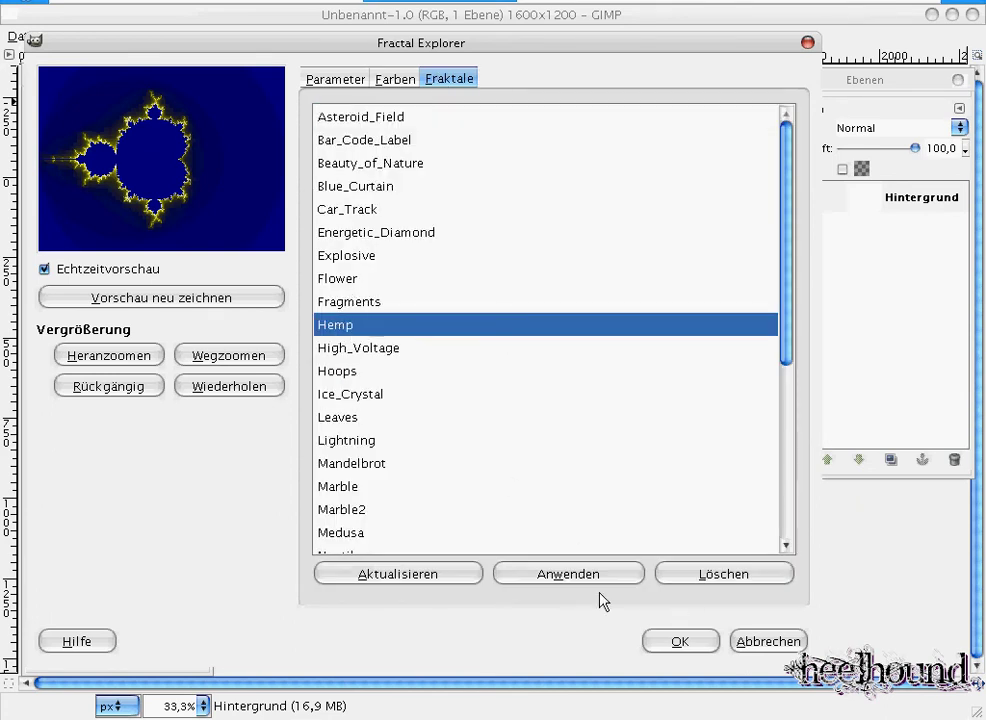
click(551, 576)
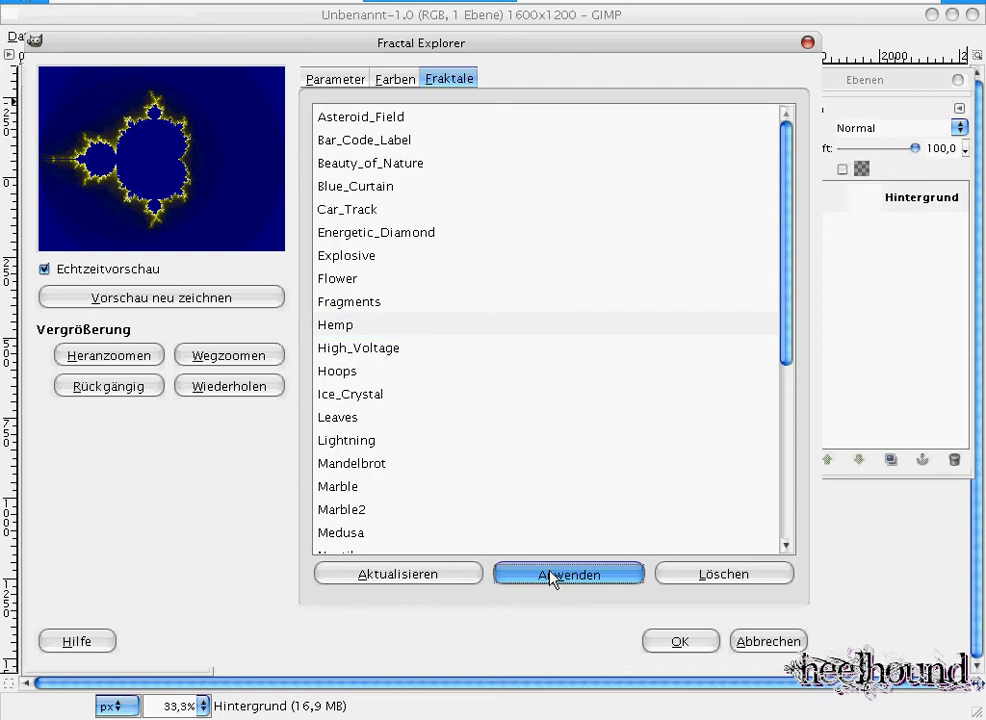
click(681, 643)
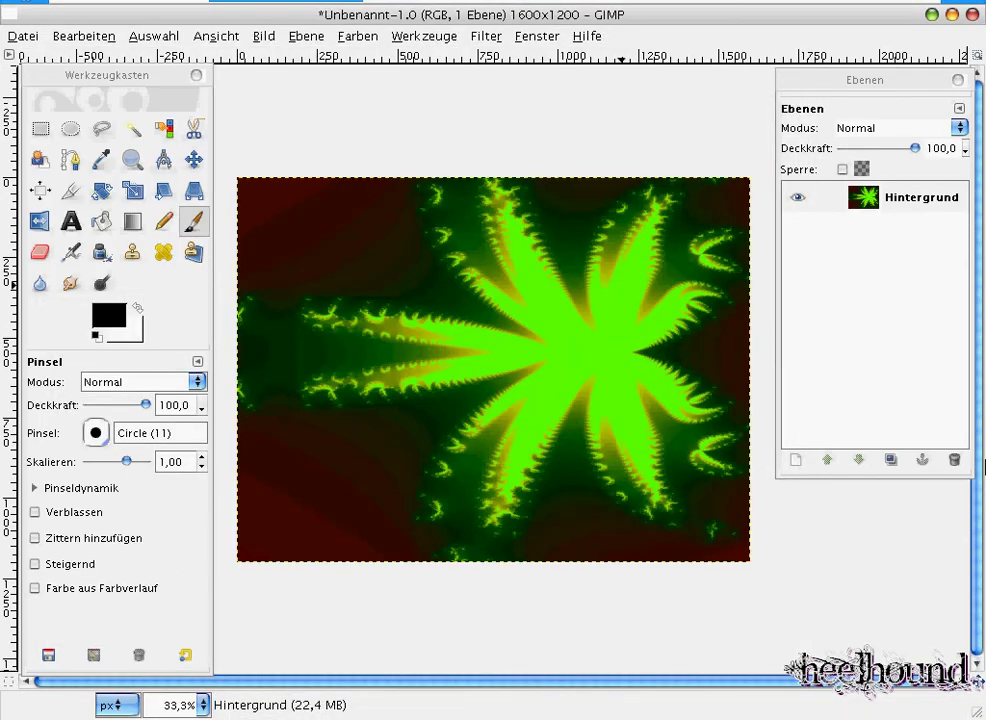
Add a transparent layer, Neue Ebene, above the background, keeping its default name
click(796, 461)
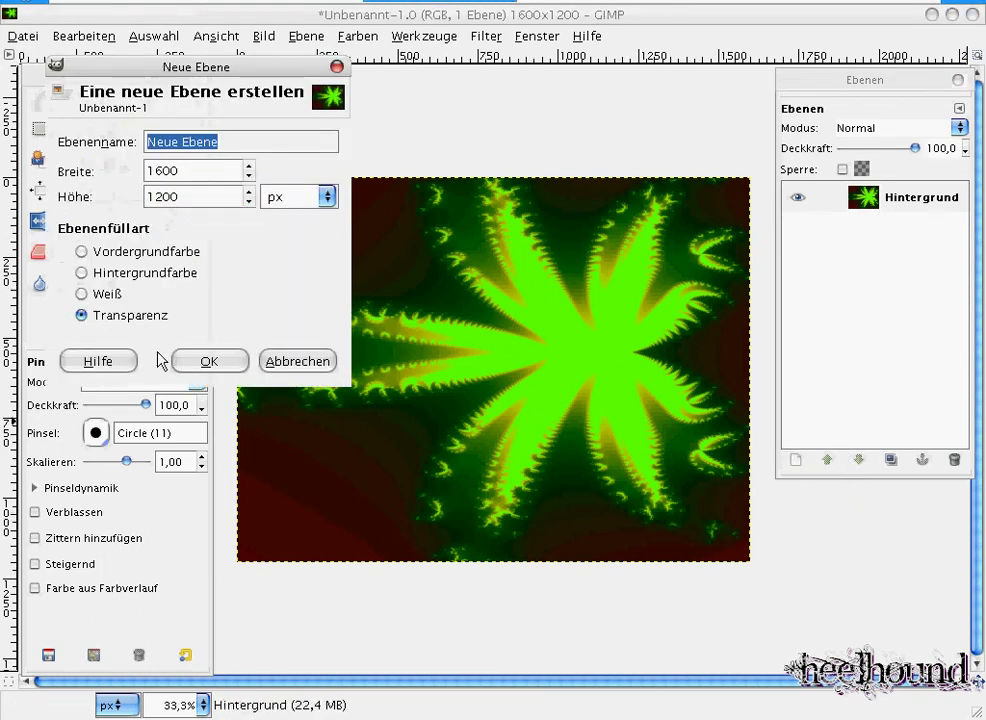
click(210, 362)
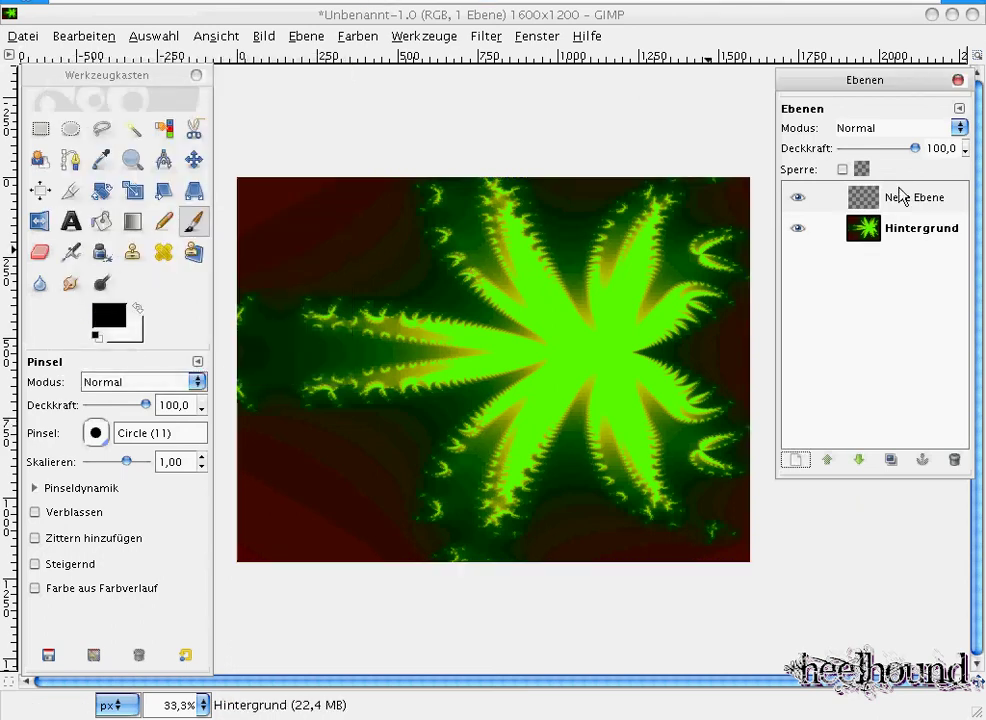
double_click(870, 203)
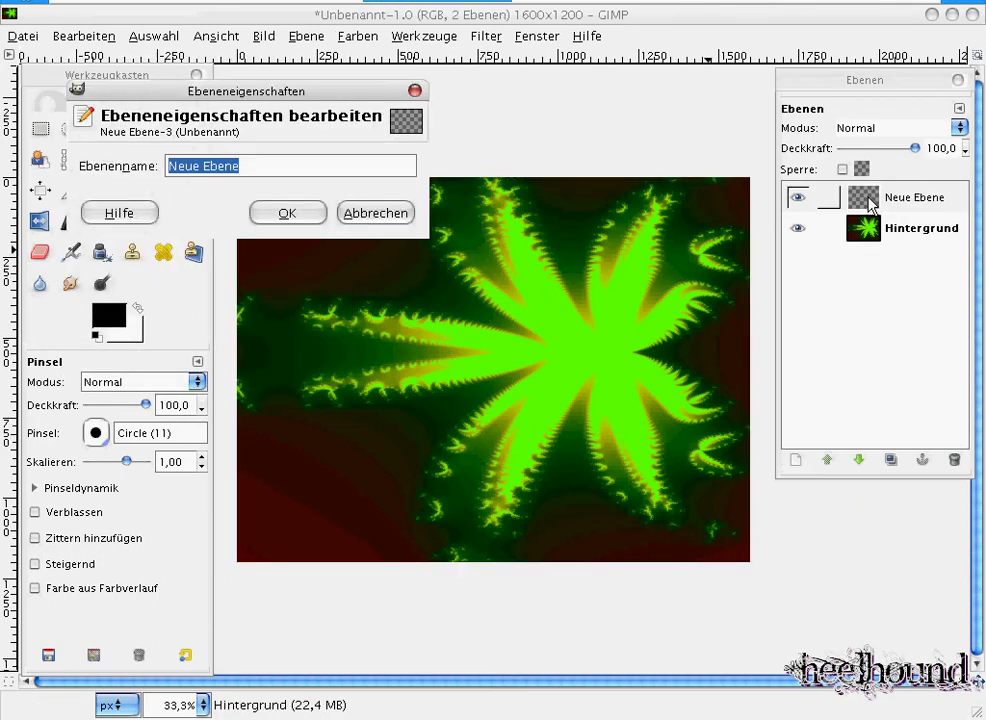
click(377, 213)
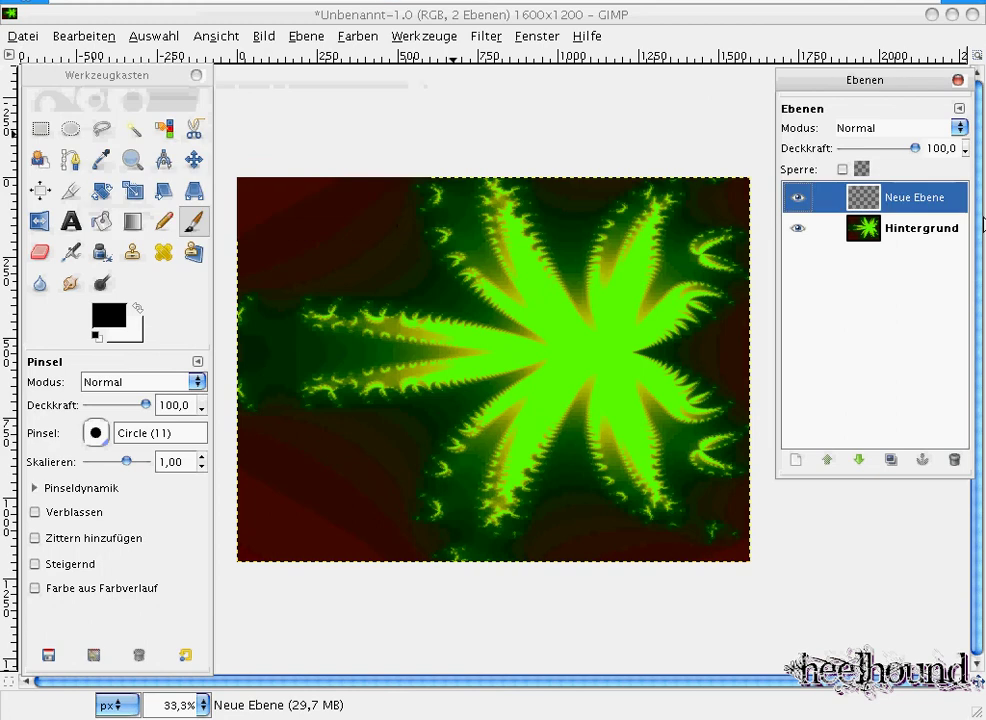
Render the High_Voltage lightning fractal preset from Fractal Explorer onto Neue Ebene
click(486, 48)
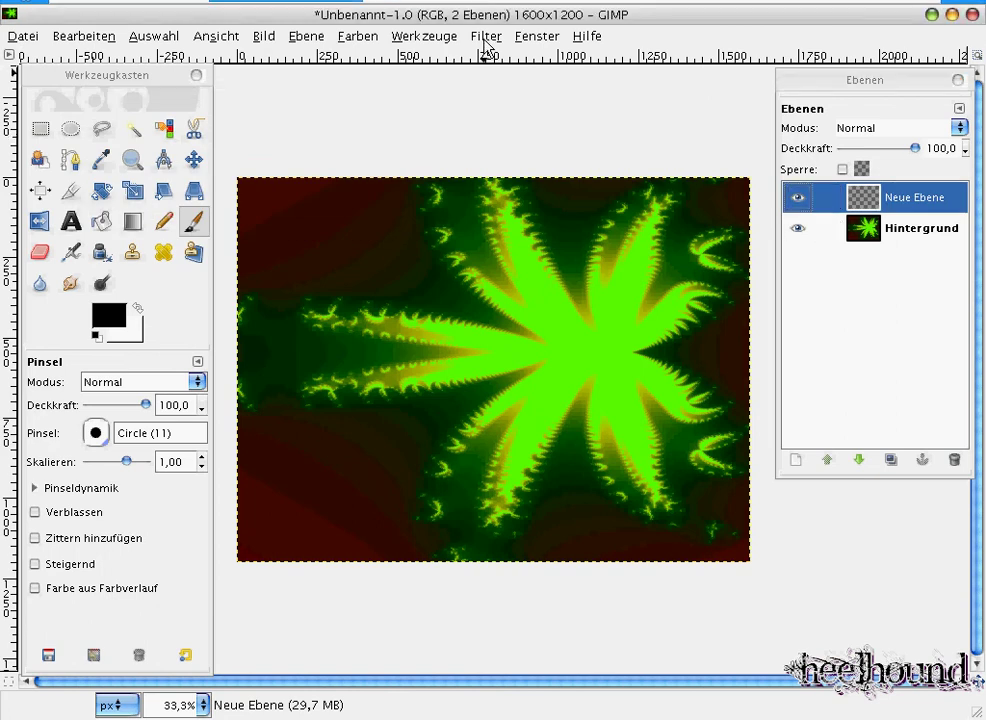
click(484, 40)
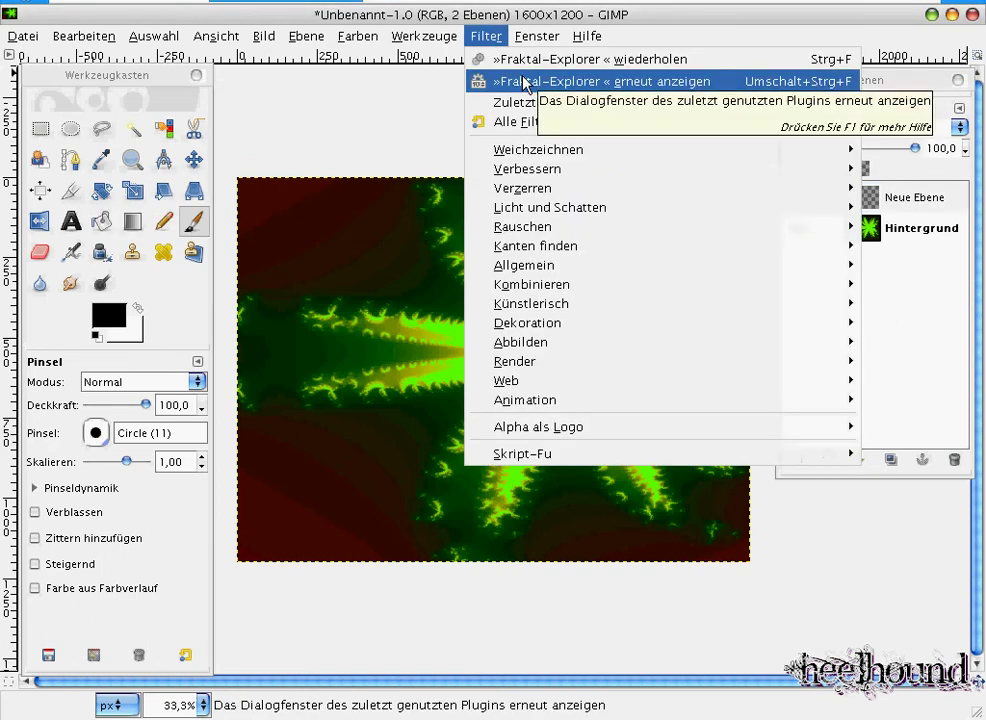
click(626, 86)
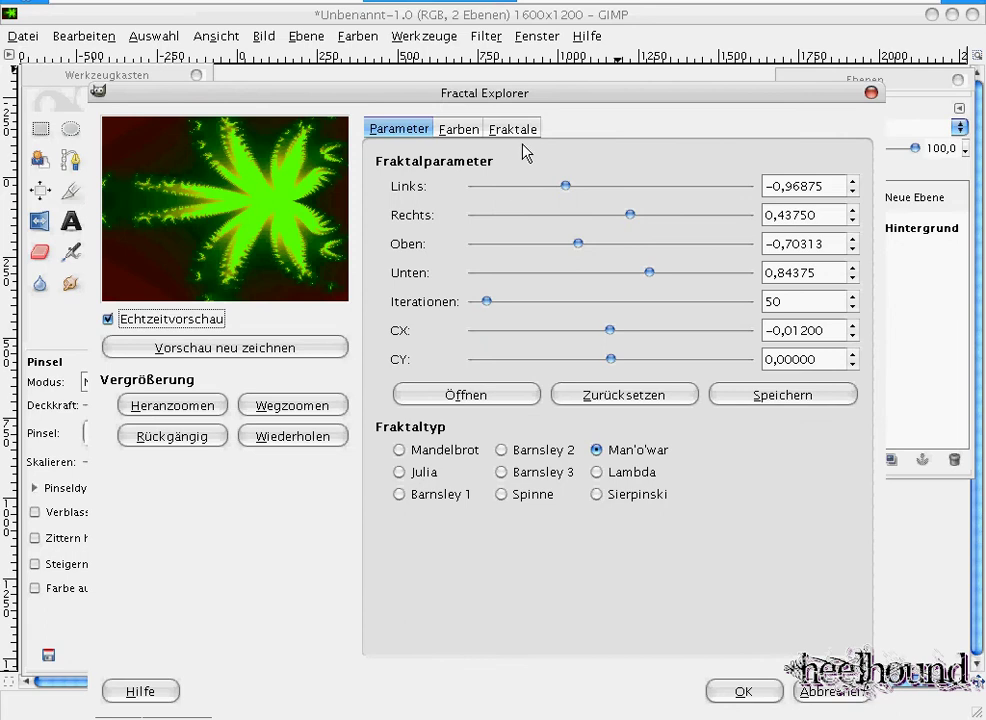
click(513, 130)
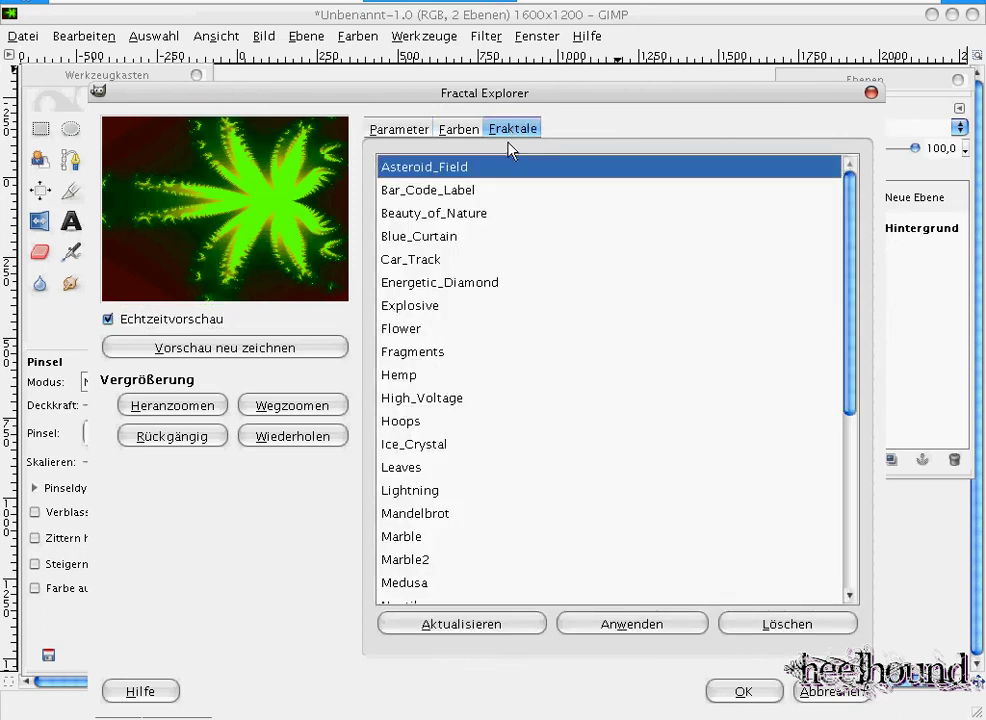
click(407, 400)
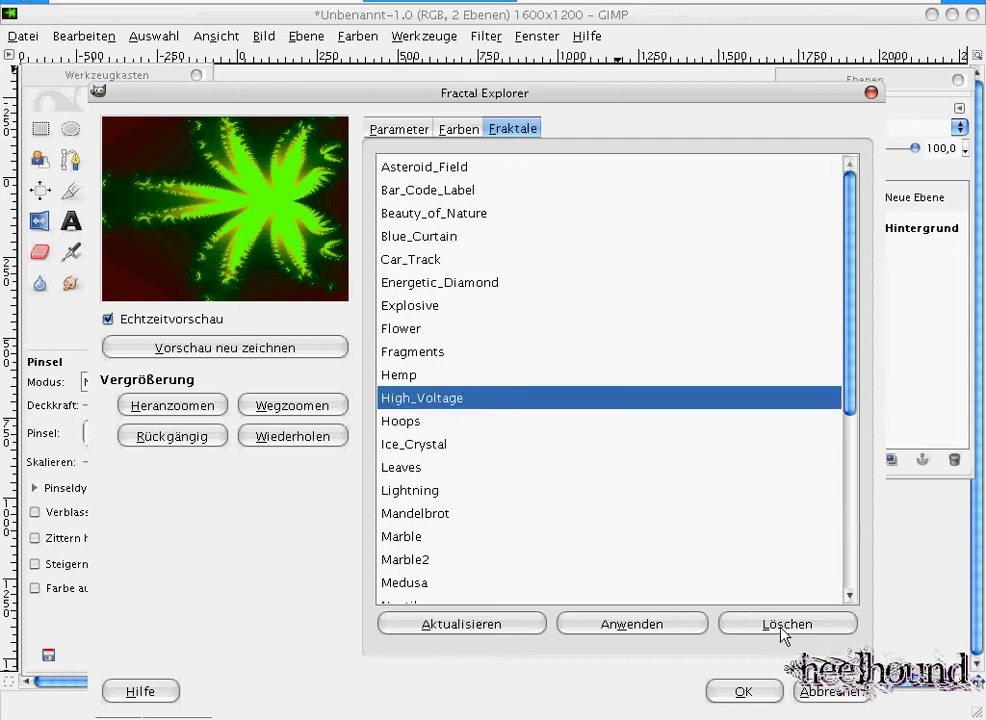
click(634, 624)
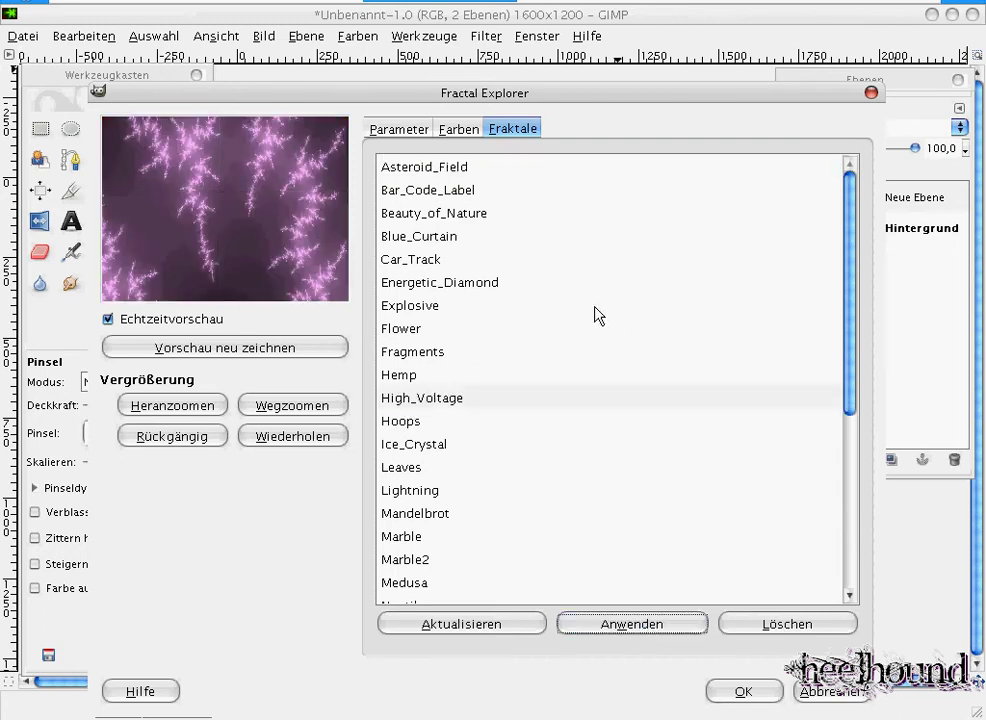
click(738, 690)
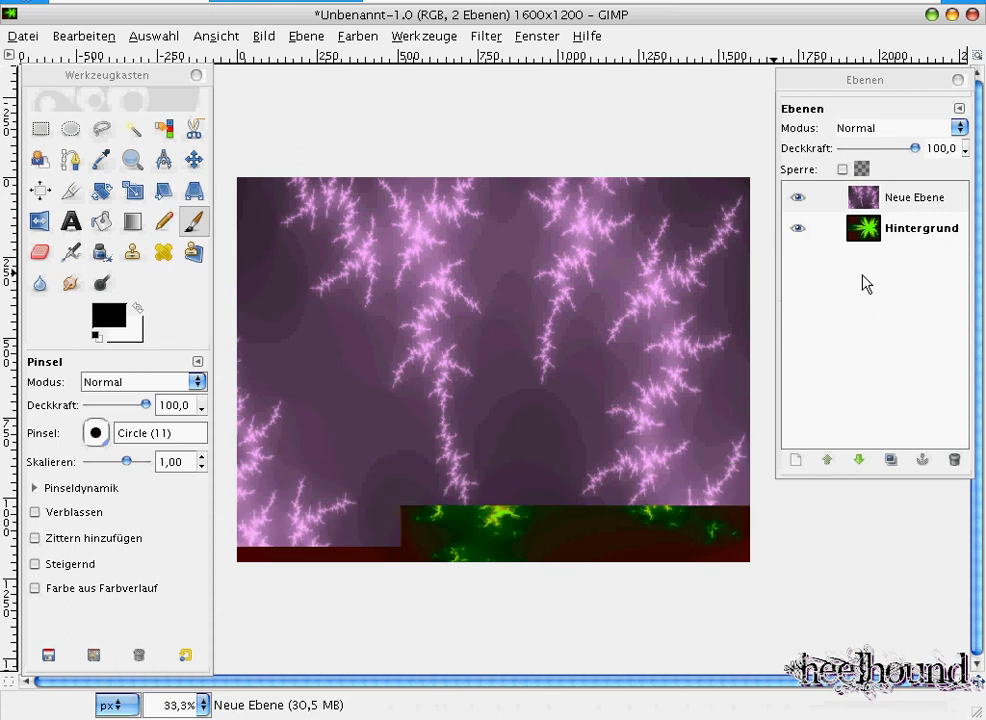
Add transparent layer Neue Ebene#1 on top and render the Hoops fractal preset onto it
click(797, 463)
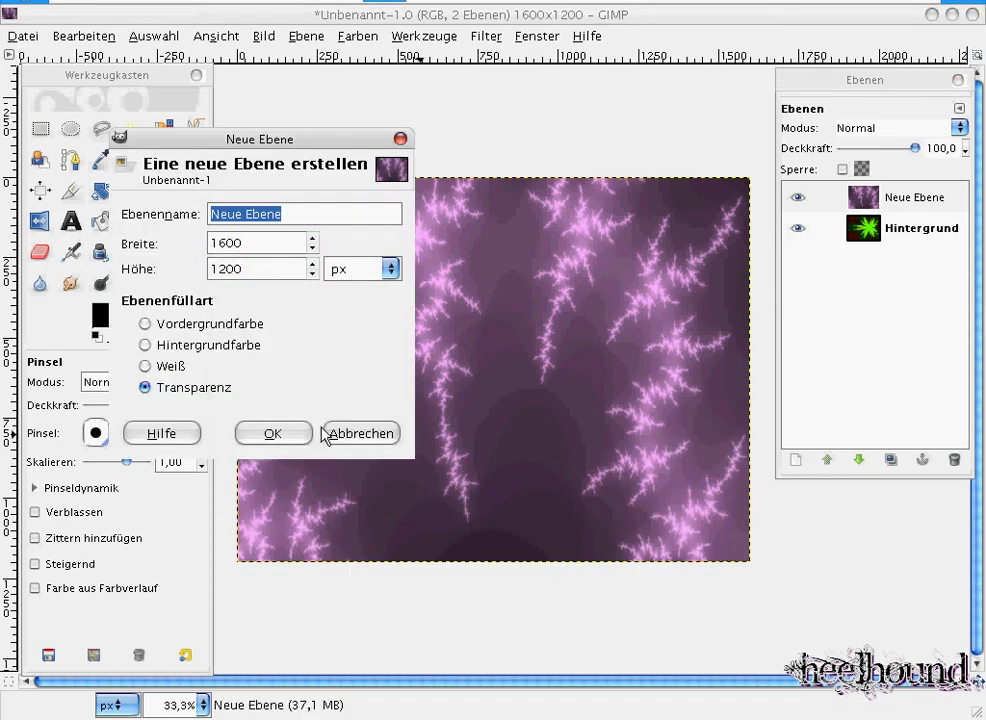
click(300, 433)
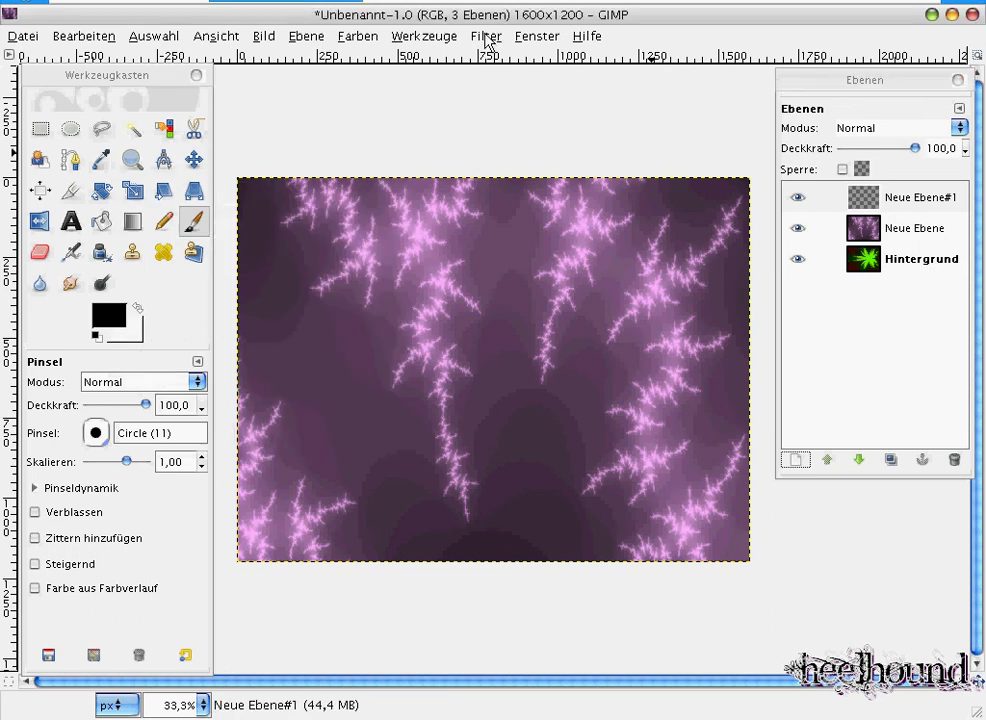
click(486, 36)
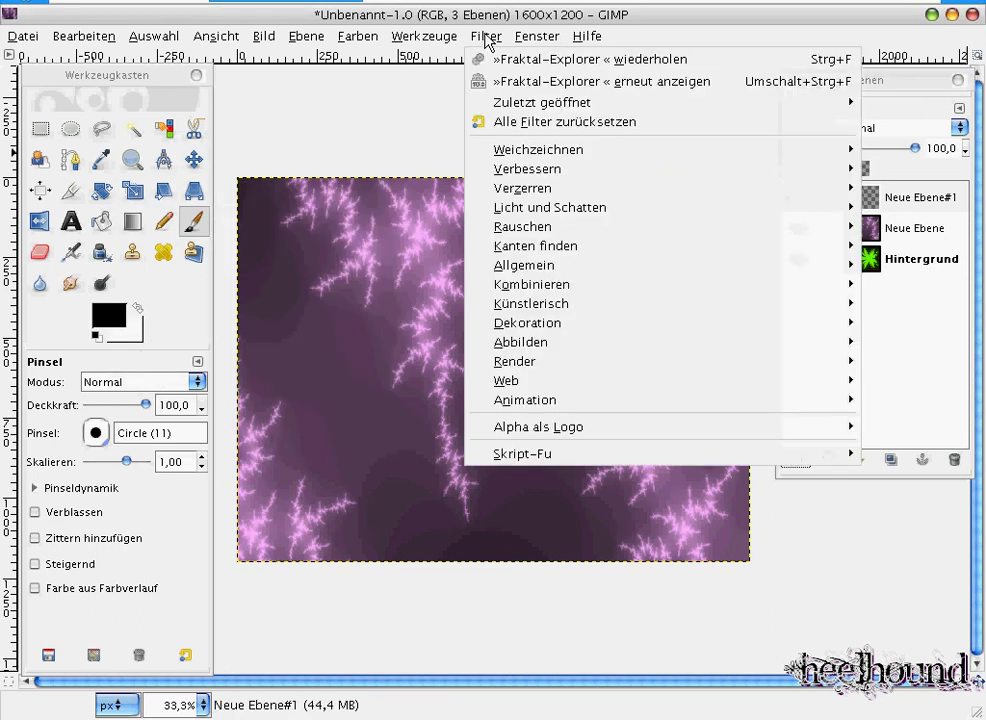
click(521, 86)
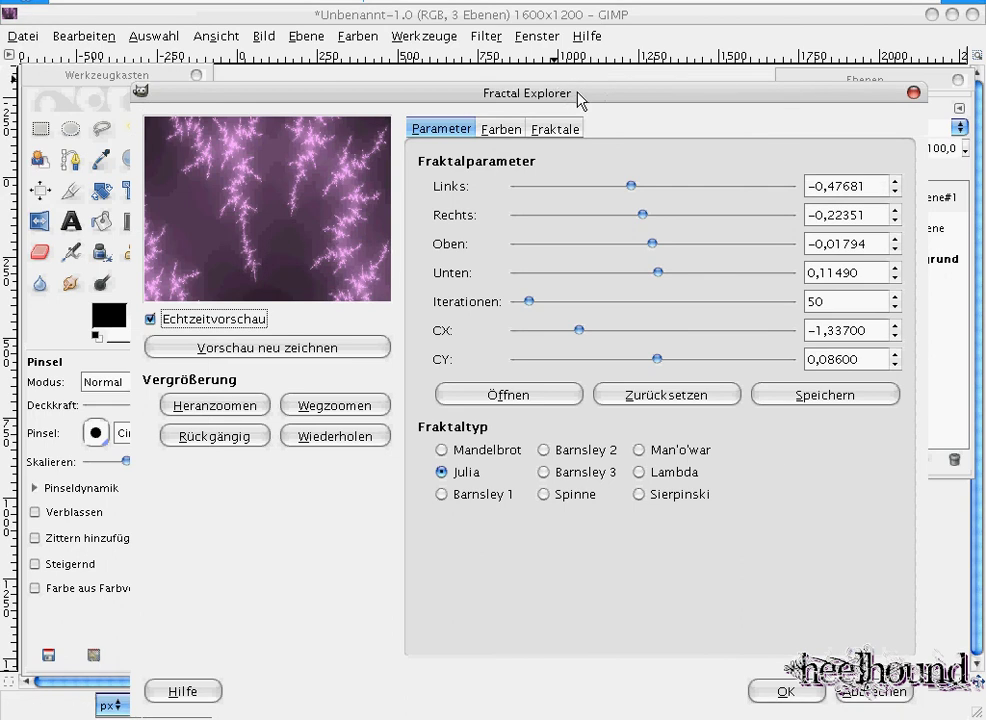
click(555, 129)
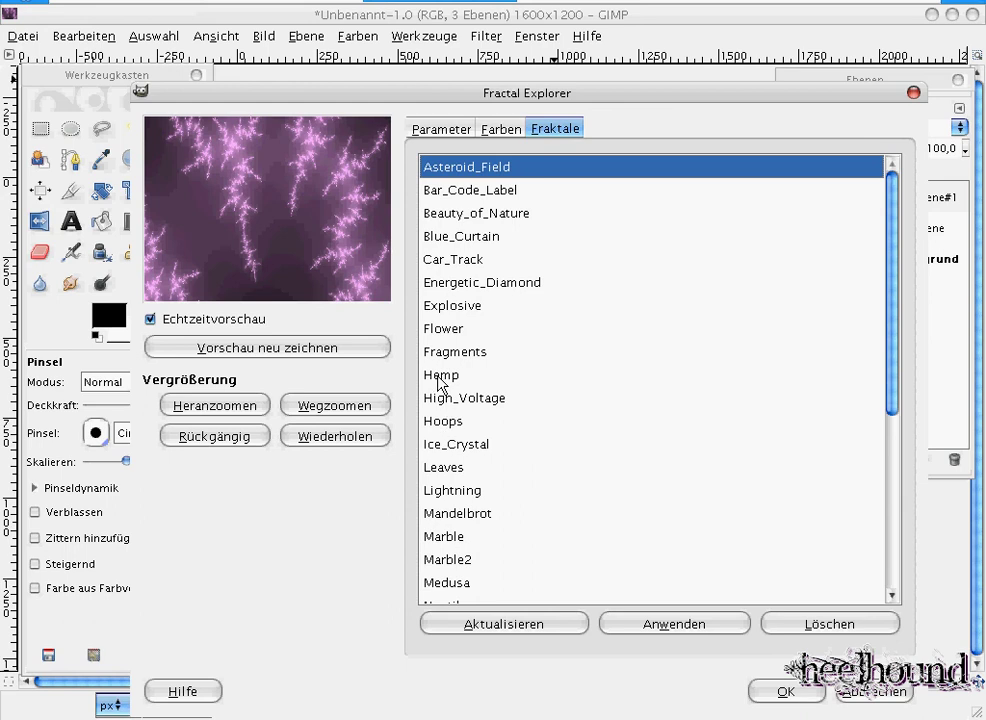
click(440, 430)
click(647, 633)
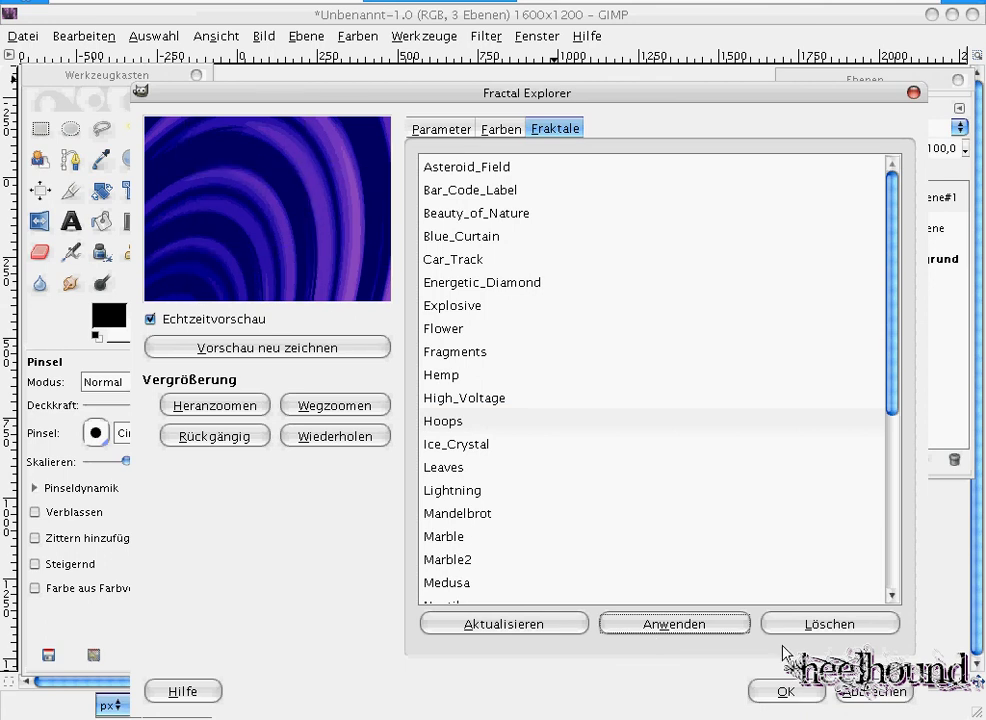
click(786, 690)
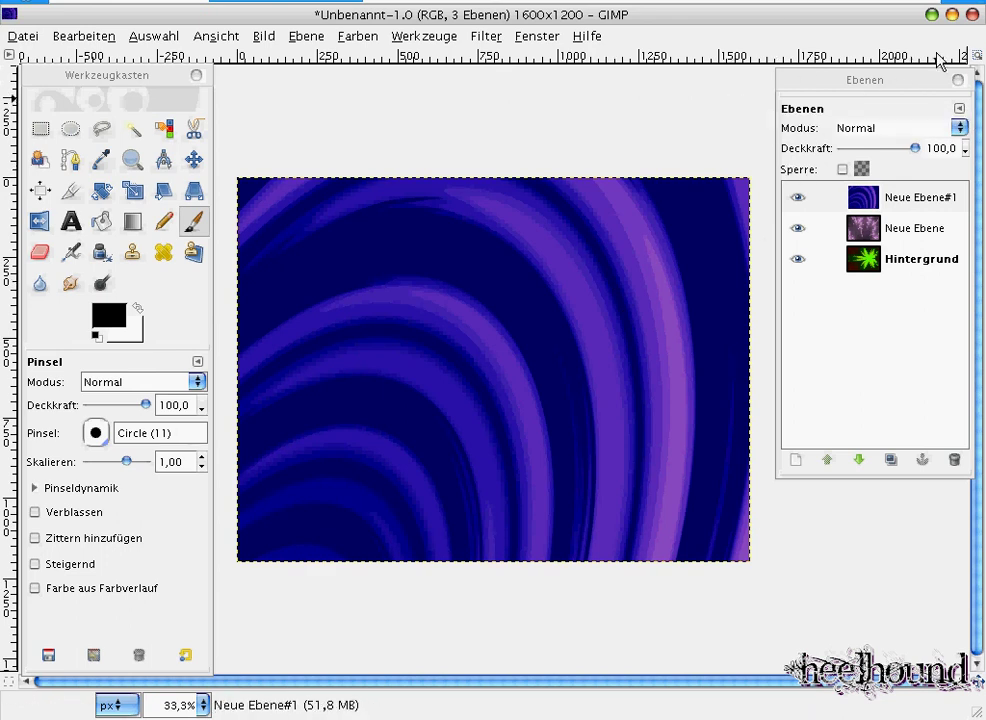
Set Neue Ebene#1's blend mode to Faser extrahieren and Neue Ebene's to Bildschirm
click(863, 133)
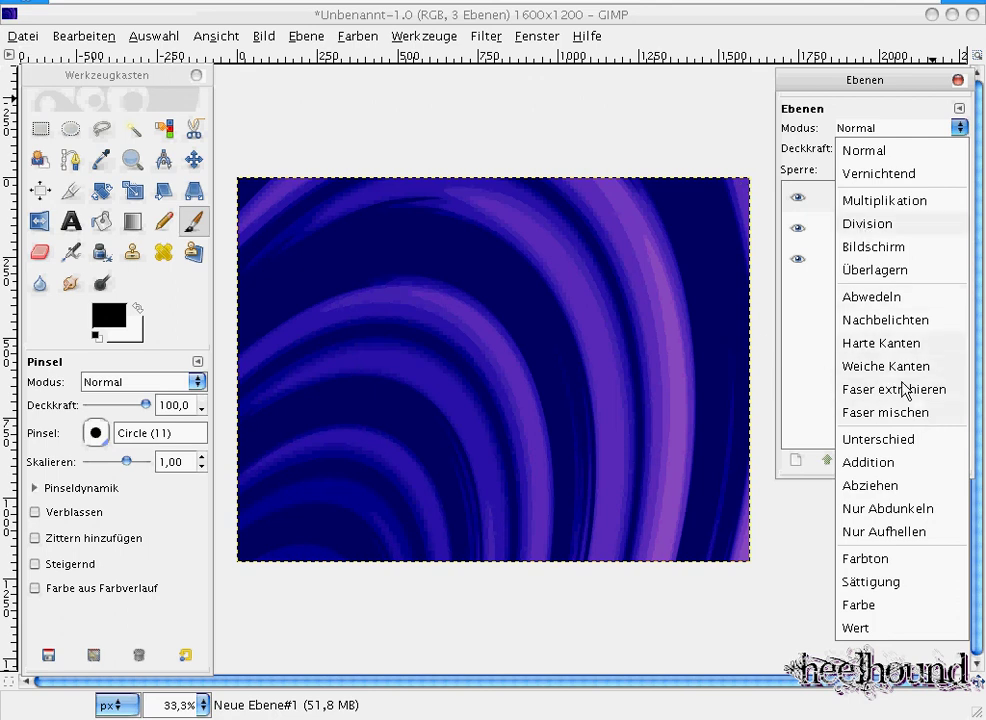
click(880, 389)
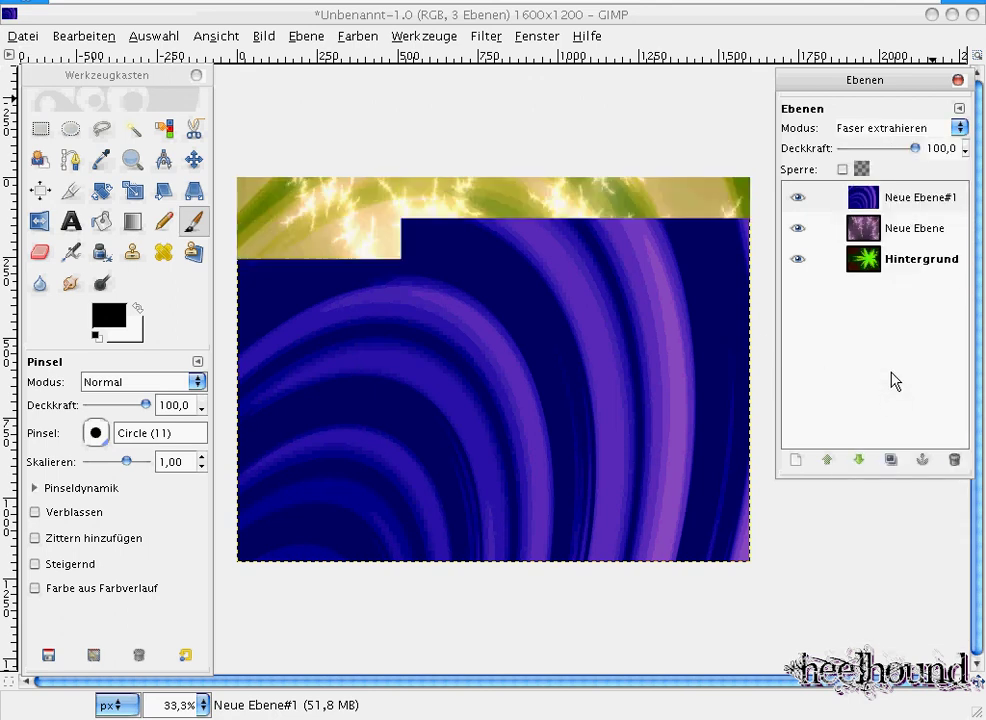
click(877, 233)
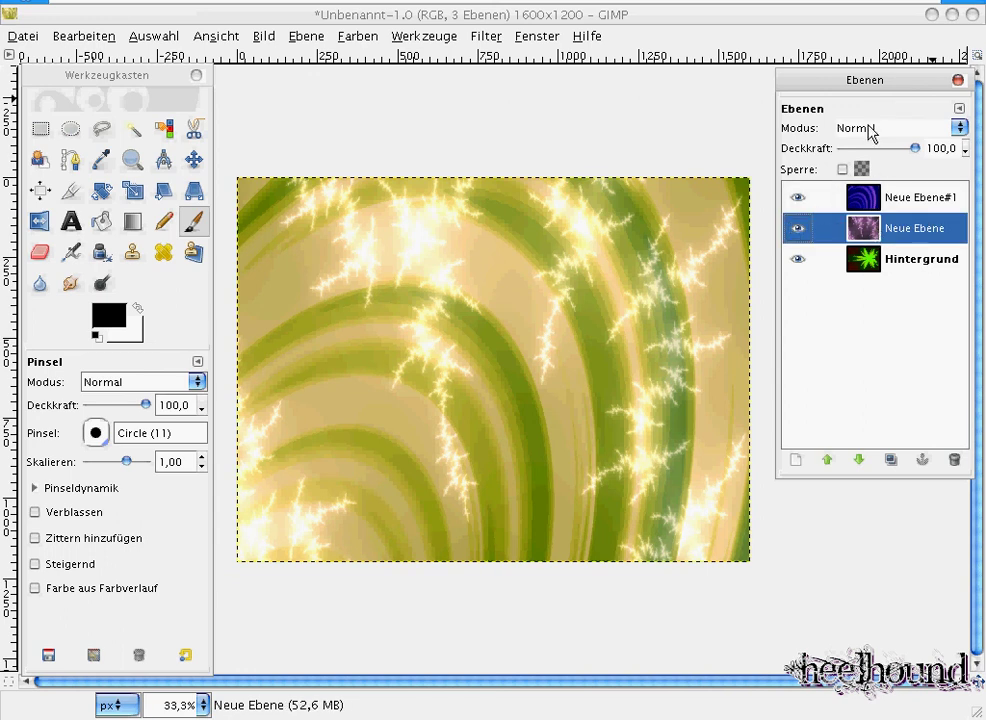
click(871, 131)
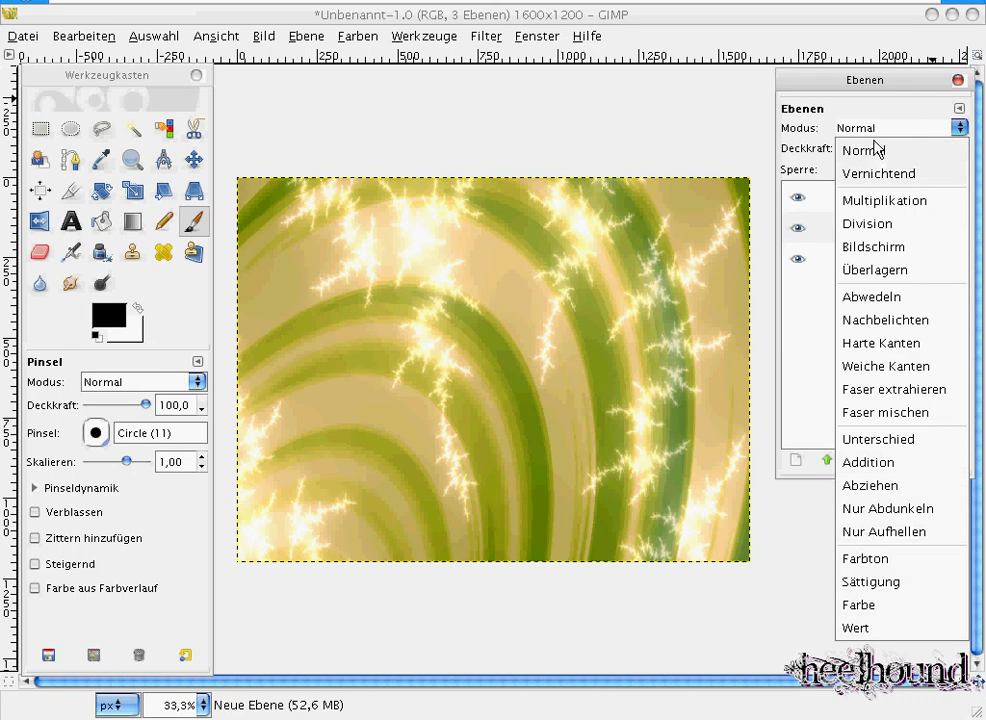
click(882, 249)
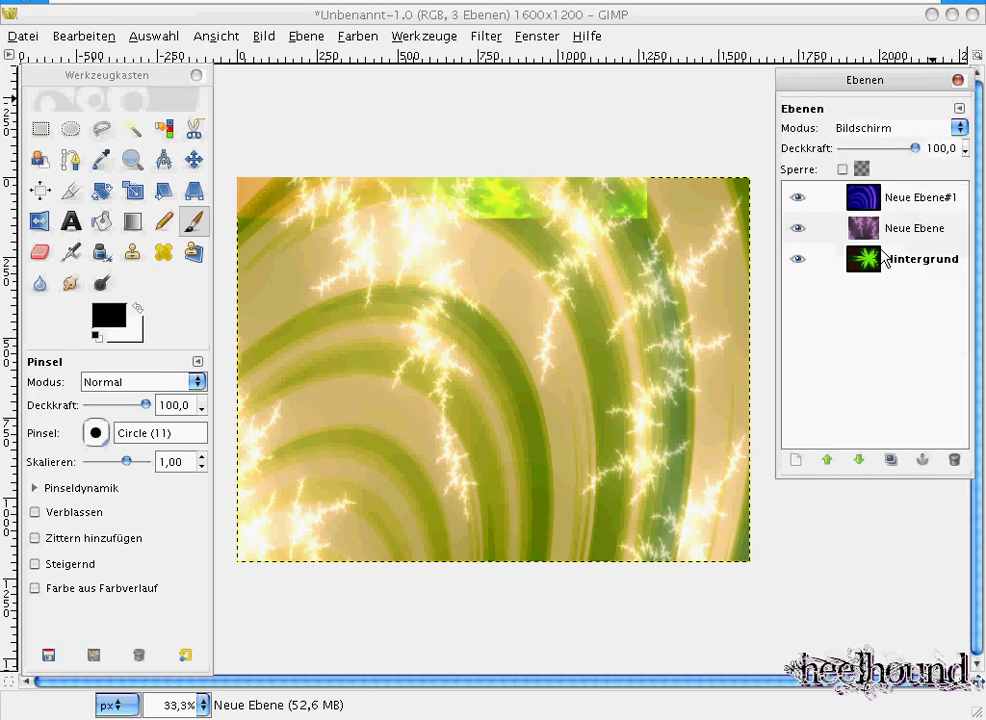
Change Neue Ebene#1's blend mode to Faser mischen, then reselect Neue Ebene
click(856, 197)
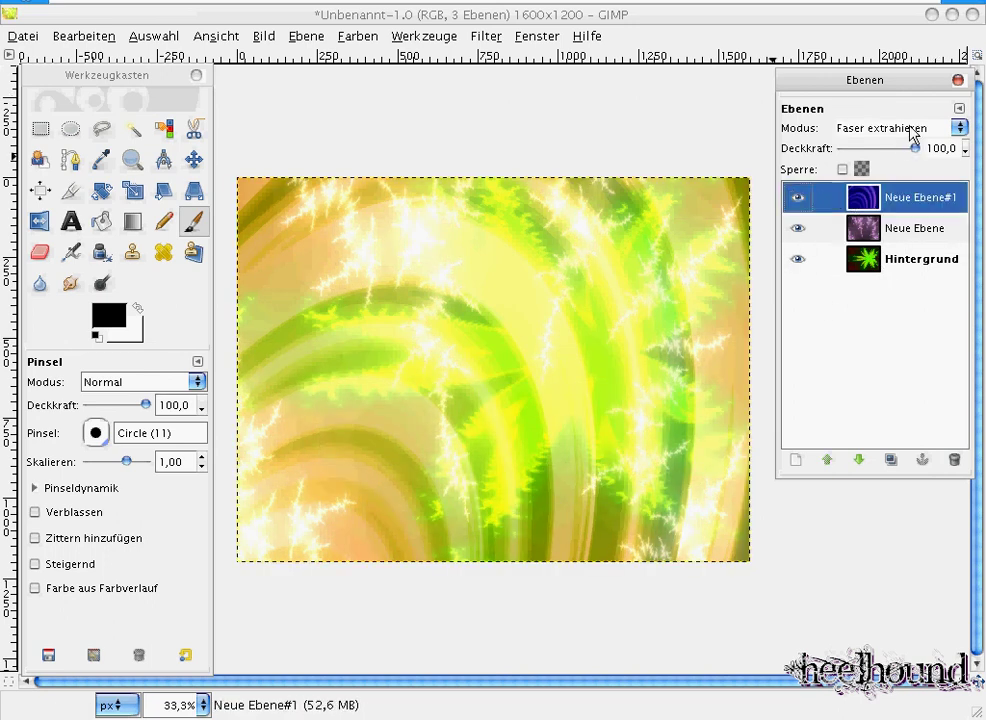
click(892, 128)
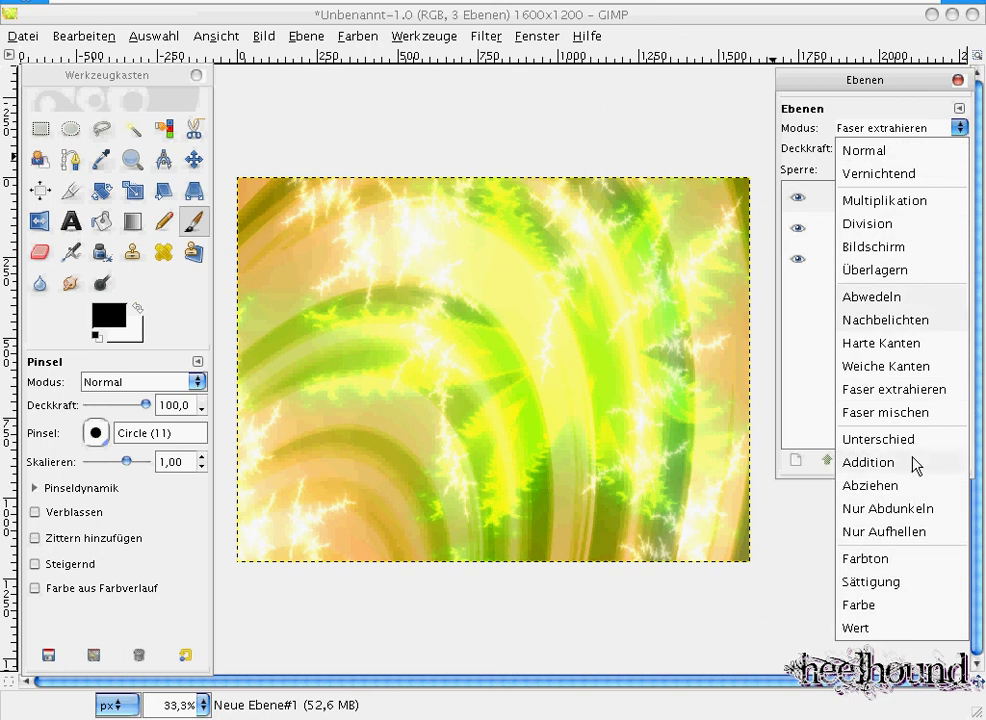
click(873, 414)
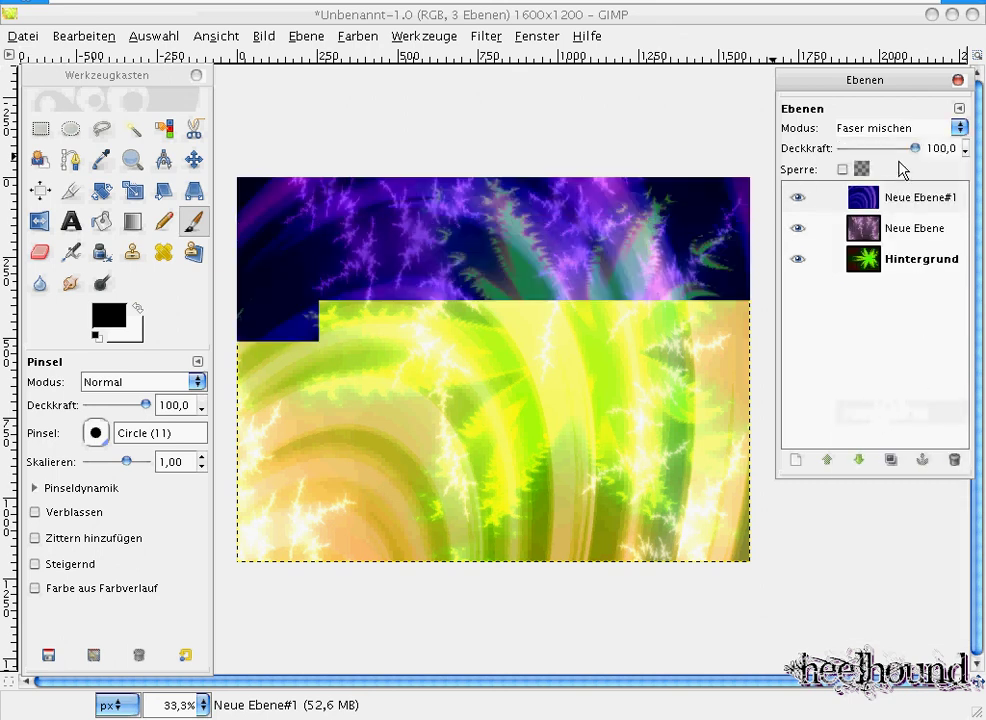
click(882, 230)
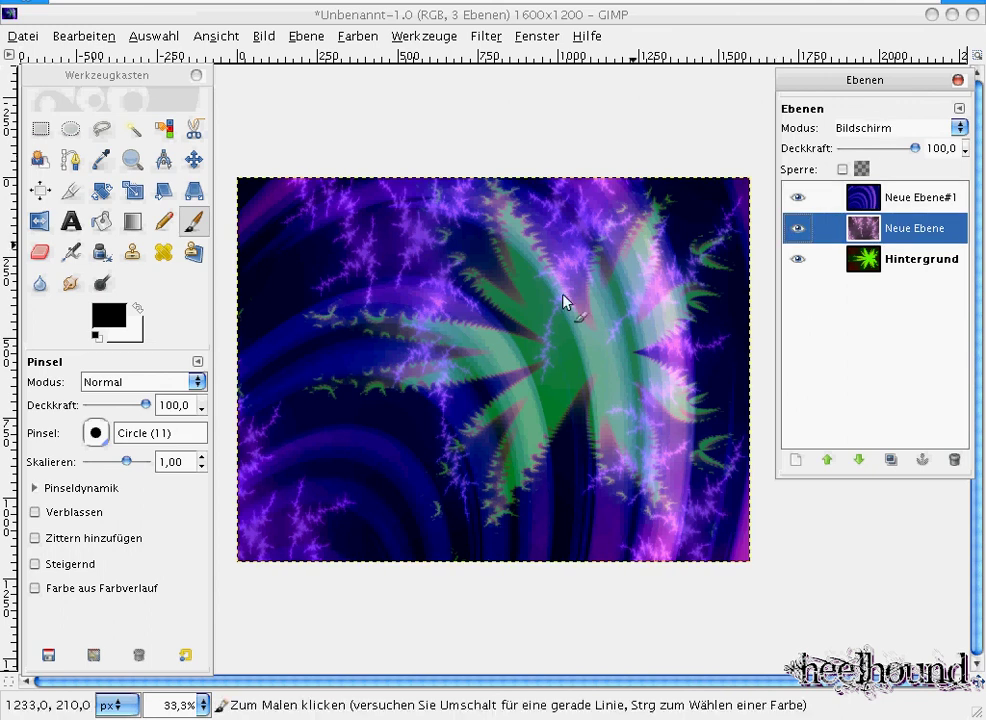